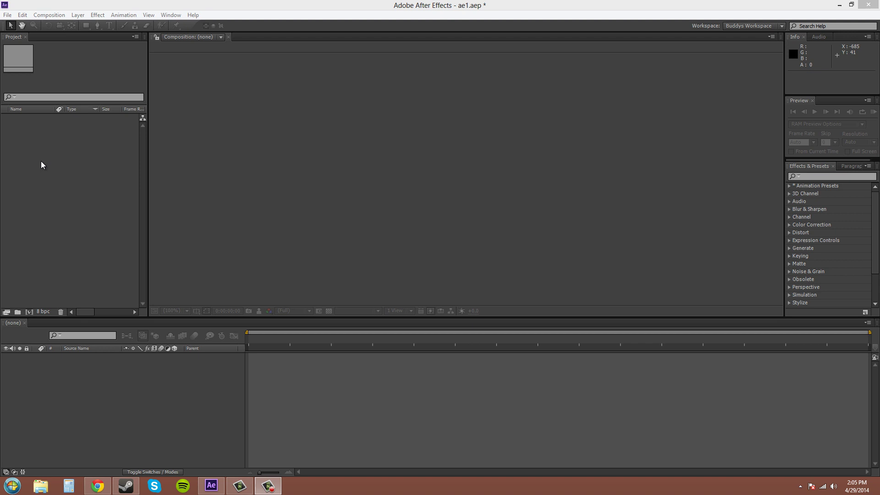
- Import the Jackass - S01E08 Santa Colonic video into the project as Footage
{"action": "double_click", "coordinate": [68, 163]}
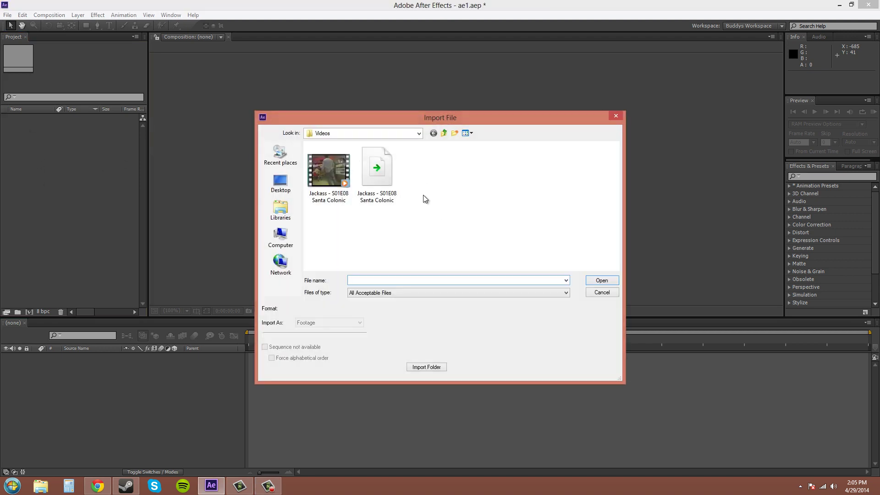
{"action": "left_click", "coordinate": [332, 181]}
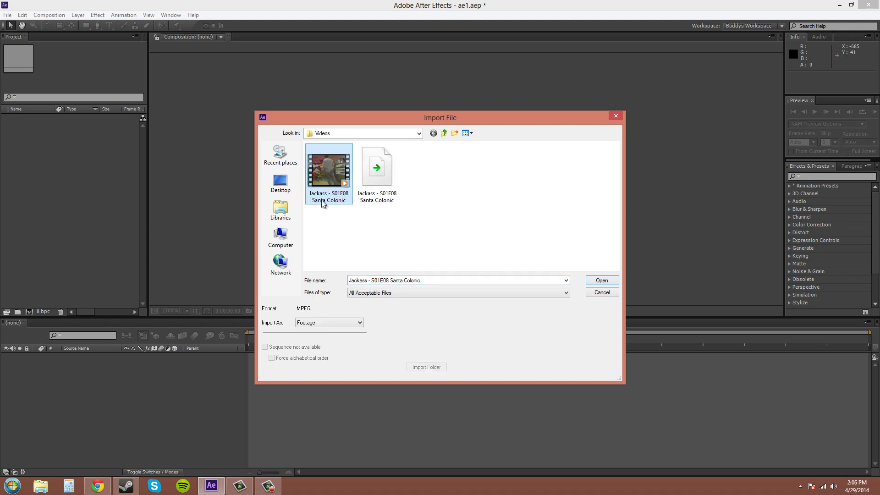
{"action": "left_click", "coordinate": [360, 322]}
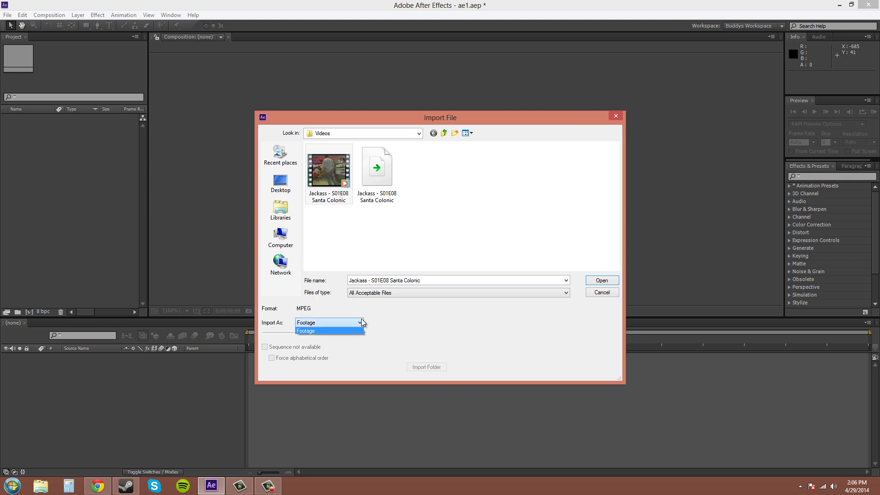
{"action": "left_click", "coordinate": [330, 329]}
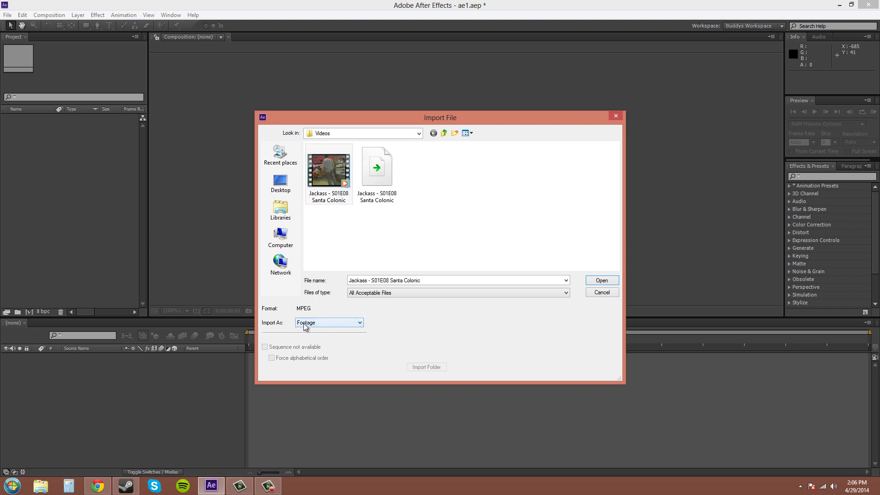
{"action": "left_click", "coordinate": [603, 283]}
{"action": "left_click", "coordinate": [604, 282]}
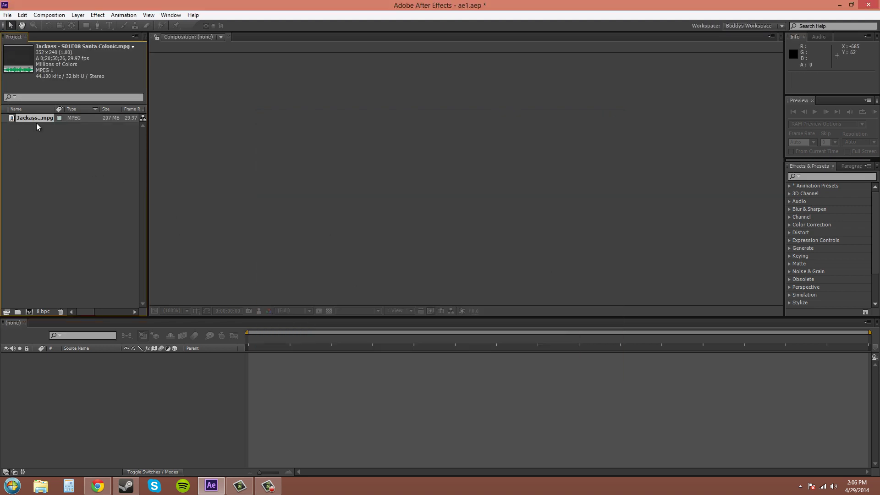
- Create a composition from the Jackass footage and move the current time to 0;02;51;04
{"action": "left_click_drag", "start_coordinate": [36, 123], "coordinate": [31, 311]}
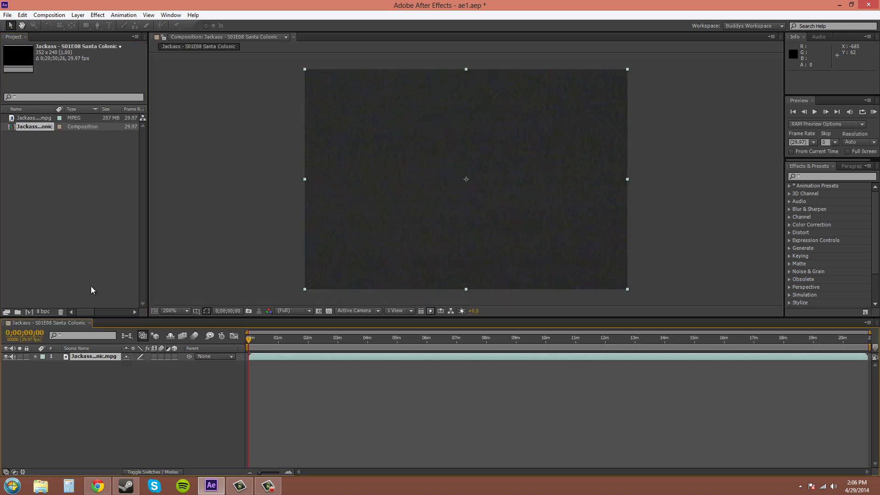
{"action": "left_click_drag", "start_coordinate": [257, 342], "coordinate": [310, 339]}
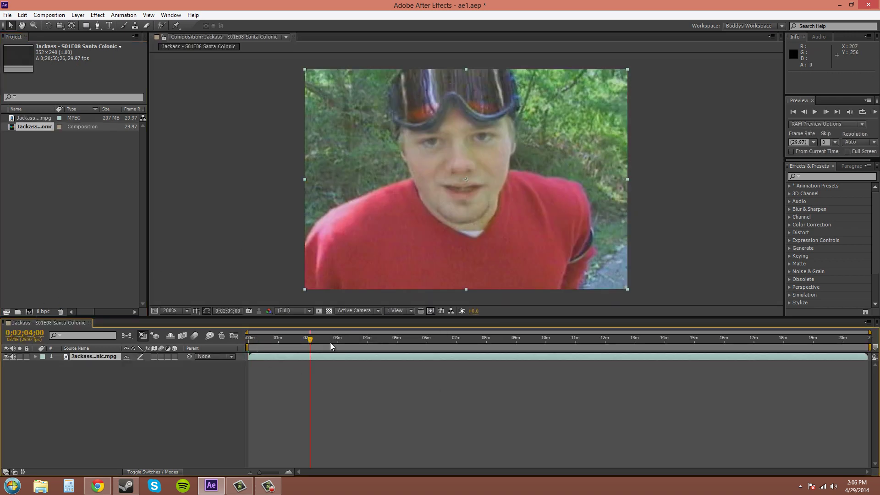
{"action": "left_click", "coordinate": [333, 340]}
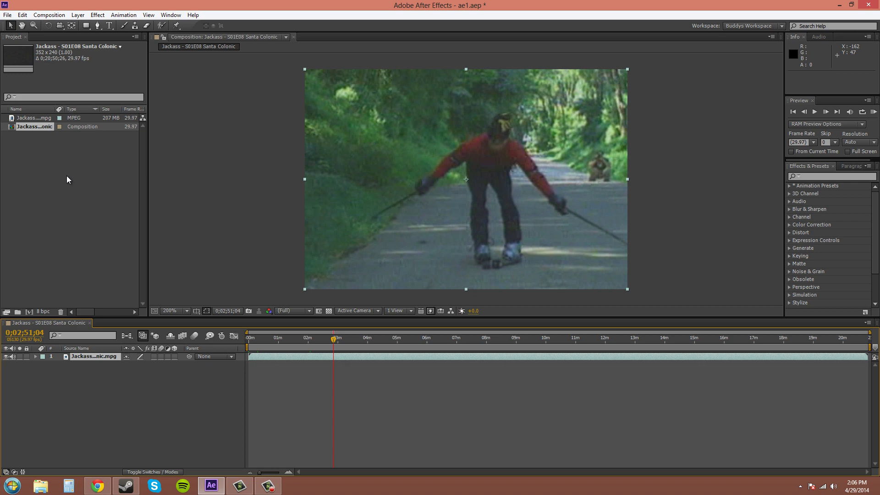
- Import bucky_so_happy from the Assets > Images folder and make a bucky_so_happy composition from it
{"action": "left_click", "coordinate": [7, 14]}
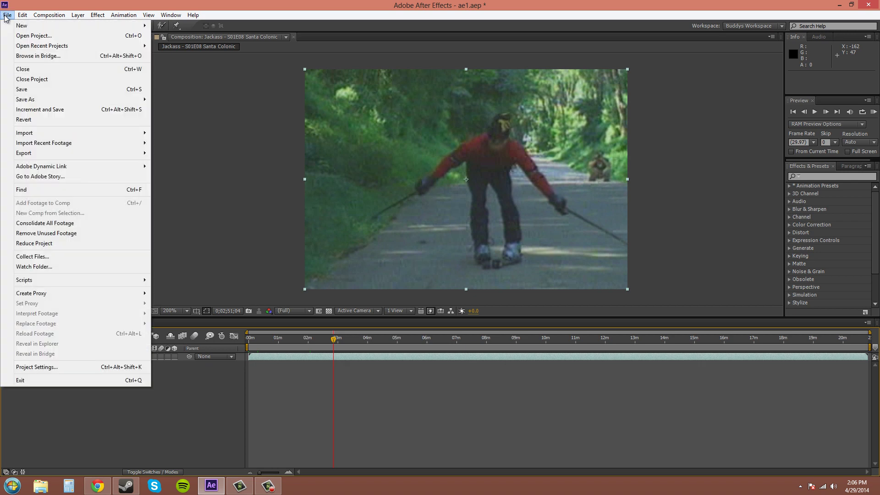
{"action": "mouse_move", "coordinate": [52, 132]}
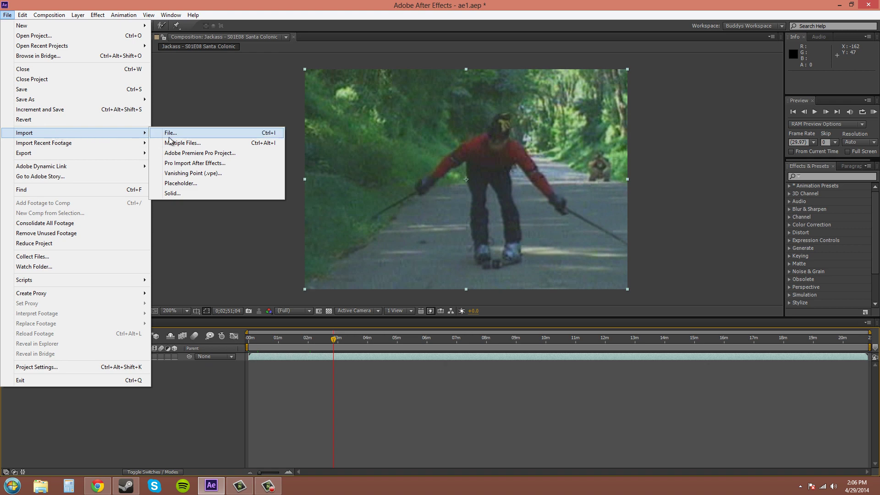
{"action": "left_click", "coordinate": [190, 135]}
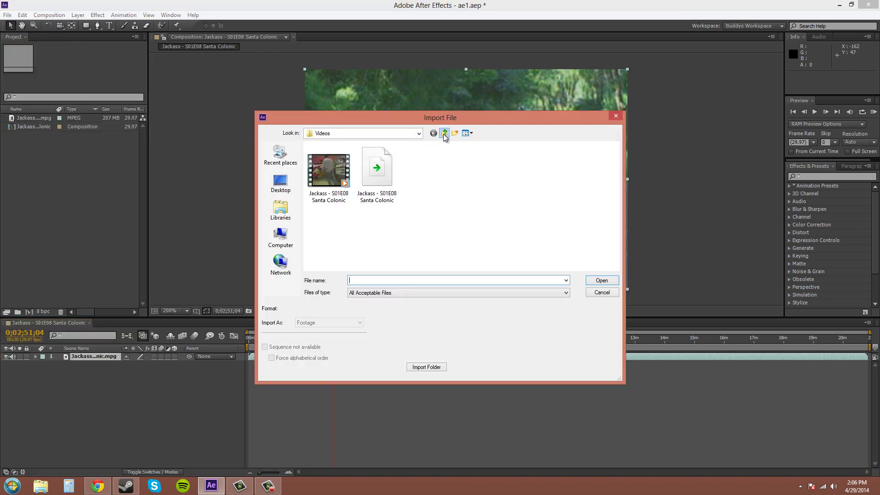
{"action": "left_click", "coordinate": [444, 133]}
{"action": "double_click", "coordinate": [335, 156]}
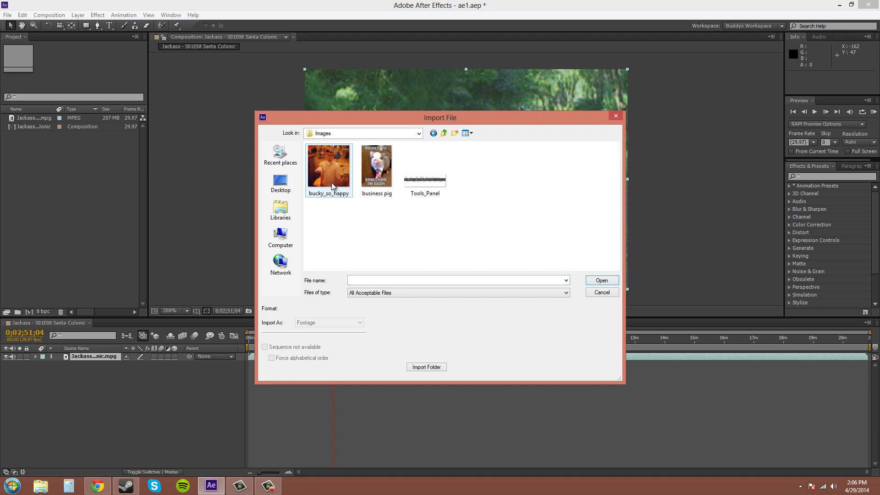
{"action": "double_click", "coordinate": [332, 166]}
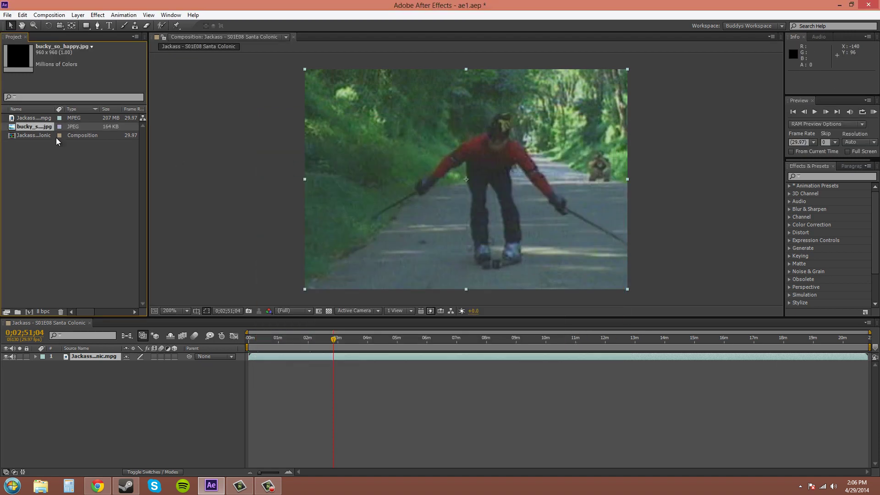
{"action": "left_click_drag", "start_coordinate": [36, 130], "coordinate": [30, 312]}
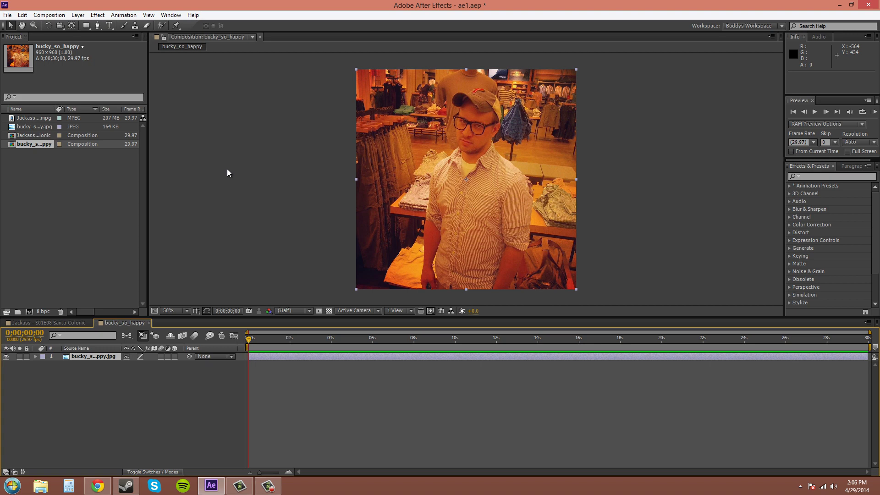
- Import business pig.jpg from the Images folder using Ctrl+I
{"action": "key", "text": "ctrl+i"}
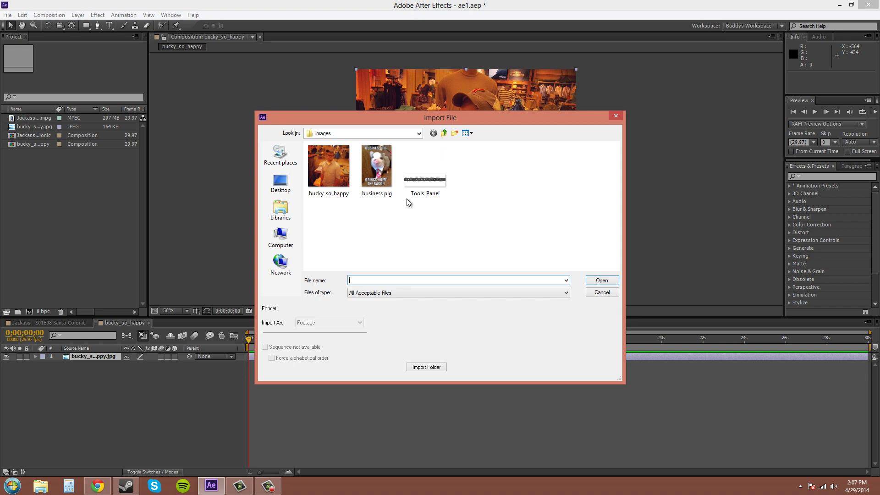
{"action": "double_click", "coordinate": [375, 167]}
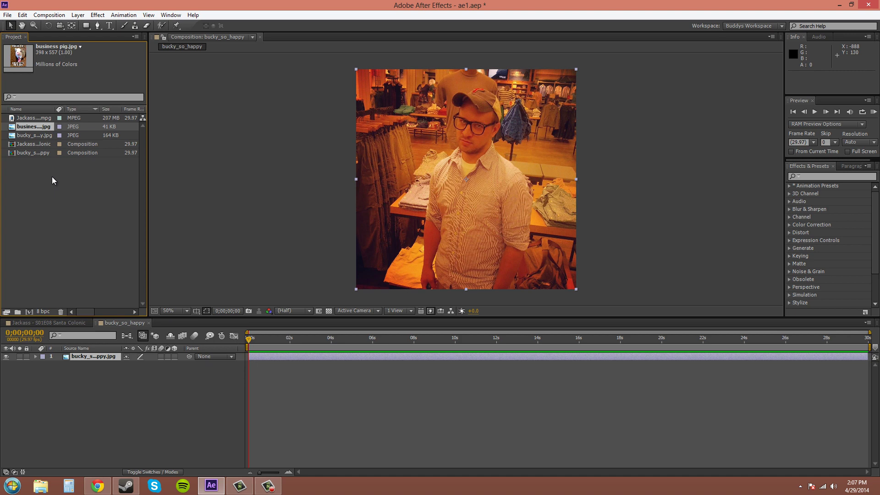
- Sort the project list by Name, then Type, and widen the panel to reveal the File Path column
{"action": "left_click", "coordinate": [73, 194]}
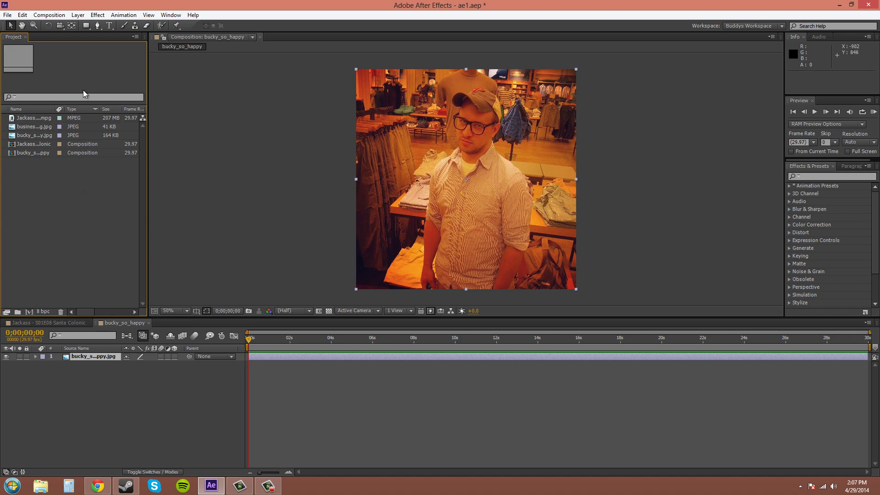
{"action": "left_click", "coordinate": [31, 108]}
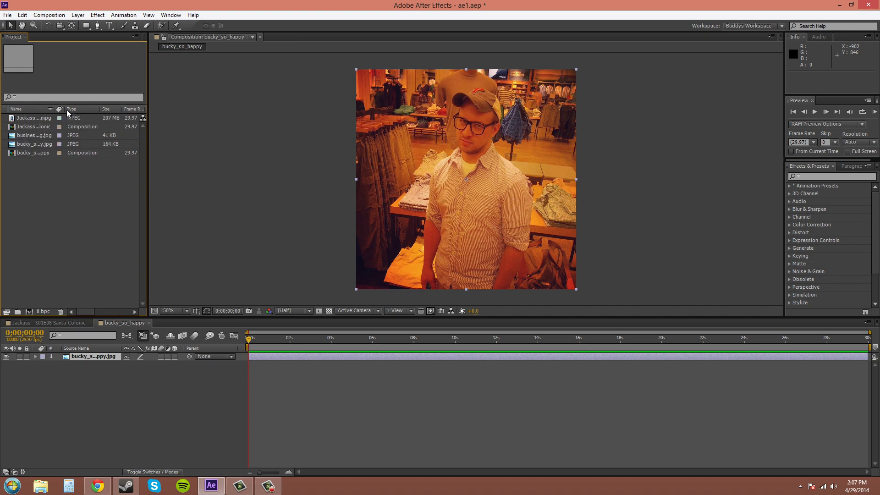
{"action": "left_click", "coordinate": [81, 109]}
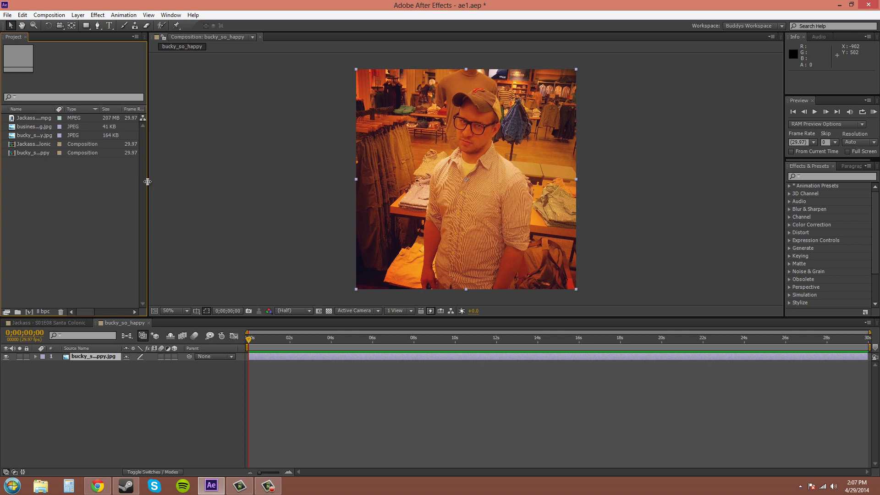
{"action": "left_click_drag", "start_coordinate": [150, 181], "coordinate": [451, 208]}
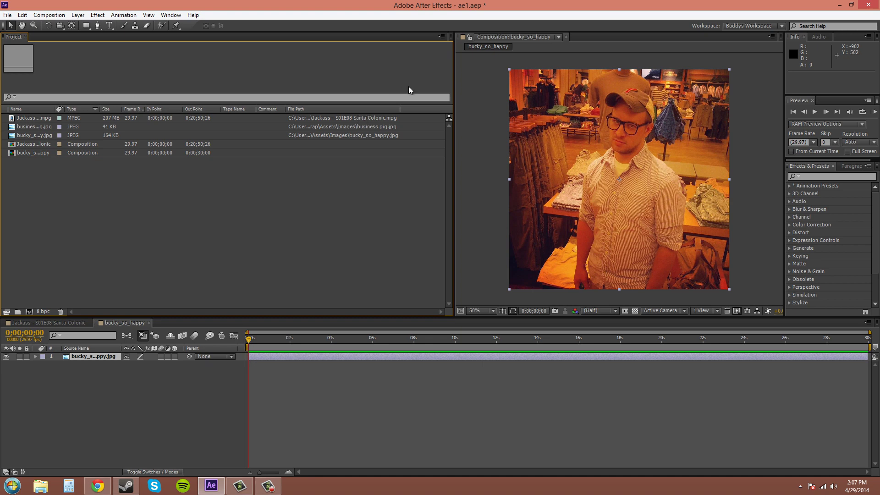
- Look through the Project panel's column options, then narrow the panel back to enlarge the composition view
{"action": "left_click", "coordinate": [442, 37]}
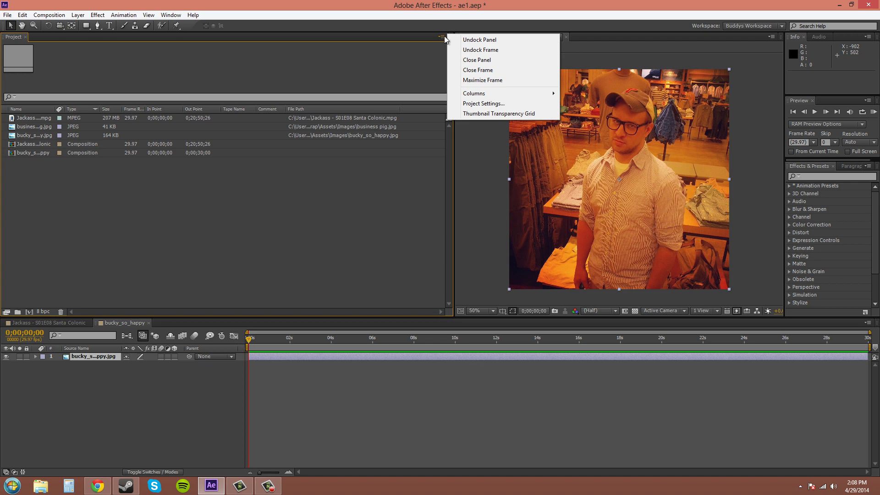
{"action": "mouse_move", "coordinate": [472, 93]}
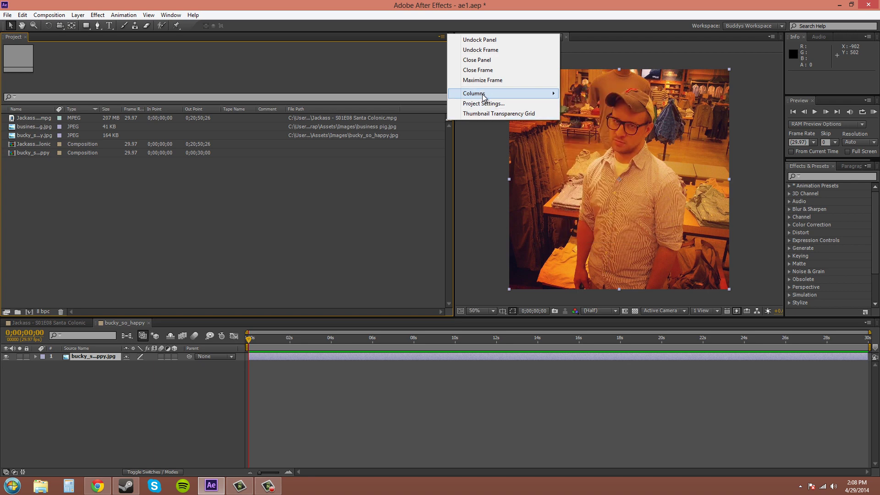
{"action": "left_click", "coordinate": [397, 206]}
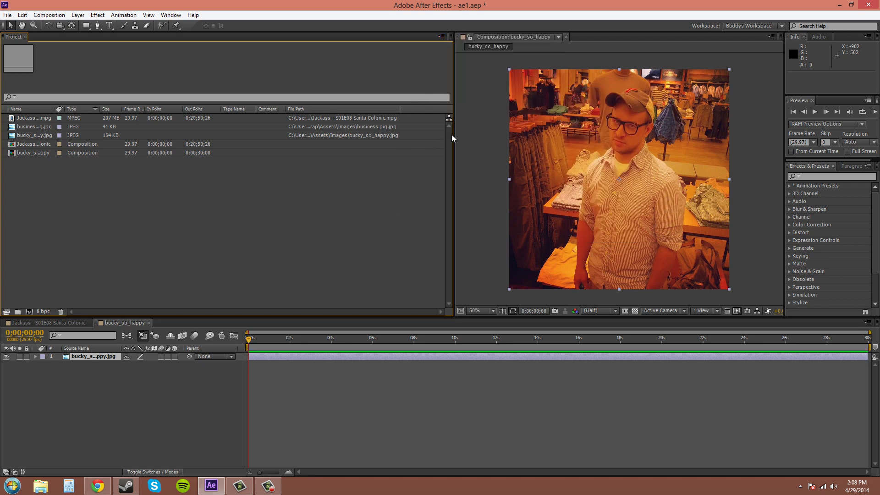
{"action": "left_click_drag", "start_coordinate": [455, 141], "coordinate": [154, 132]}
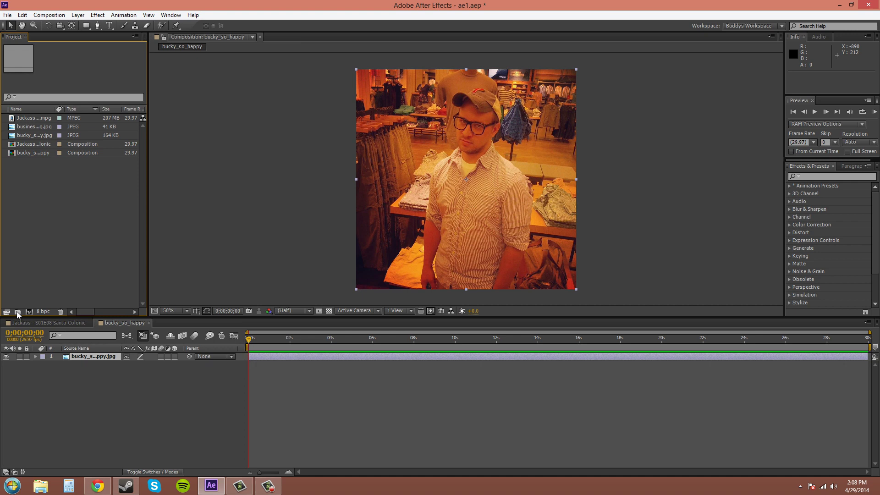
- Accept Project Settings and set the project colour depth to 8 bits per channel
{"action": "left_click", "coordinate": [43, 312]}
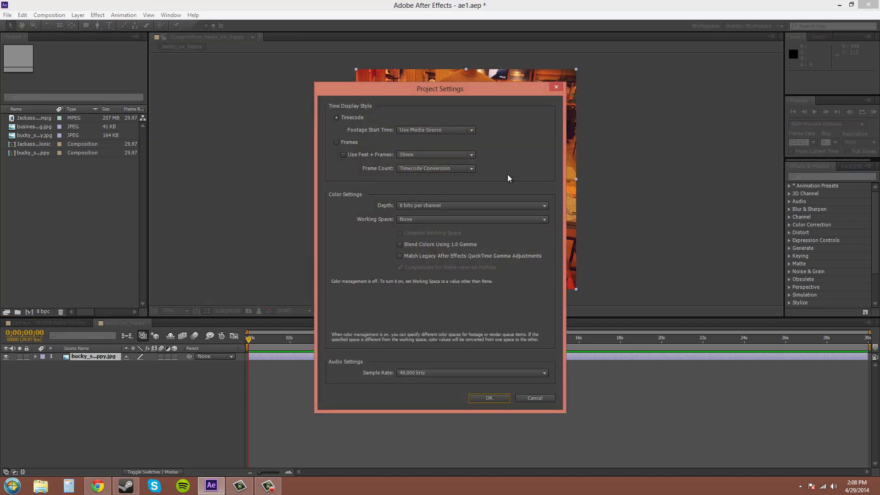
{"action": "left_click", "coordinate": [496, 400]}
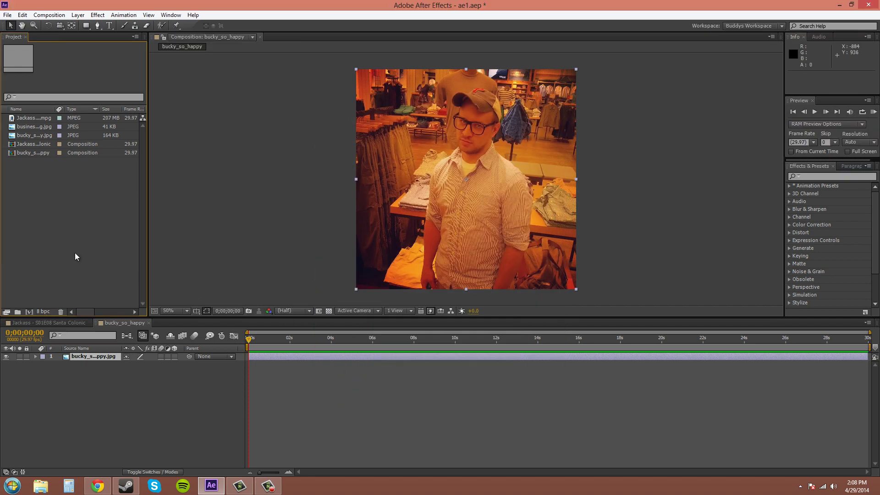
{"action": "left_click", "coordinate": [44, 311], "text": "alt"}
- Delete business pig.jpg from the project
{"action": "left_click", "coordinate": [33, 127]}
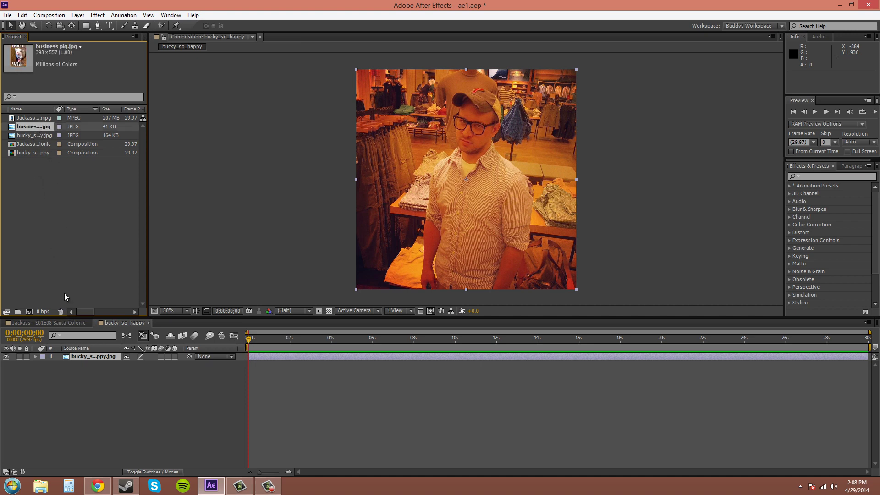
{"action": "left_click", "coordinate": [61, 312]}
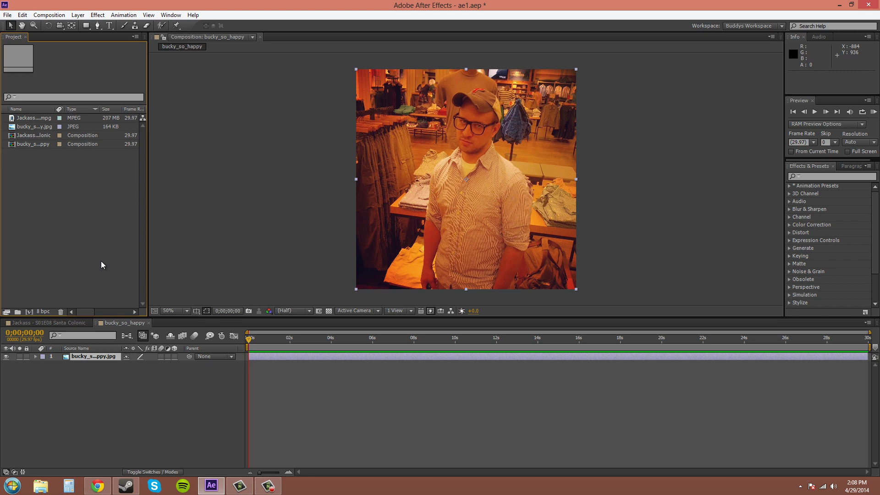
{"action": "left_click_drag", "start_coordinate": [90, 316], "coordinate": [65, 314]}
{"action": "left_click", "coordinate": [40, 96]}
{"action": "type", "text": "bucky"}
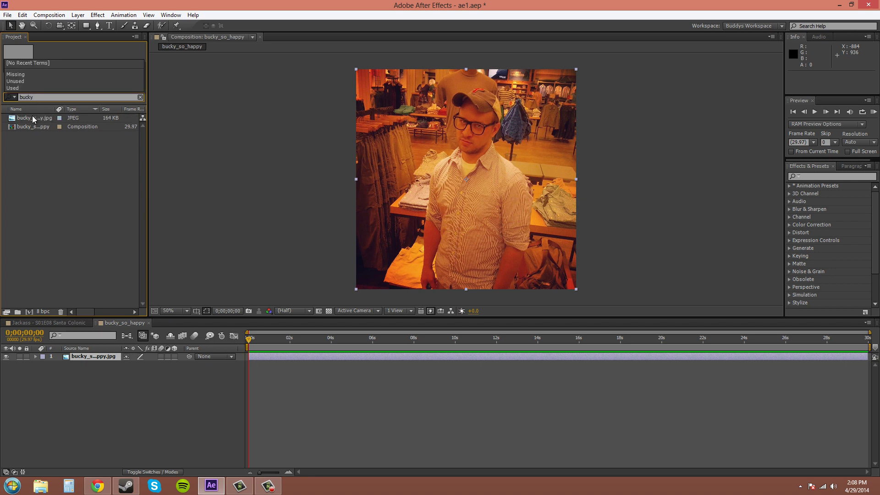
{"action": "left_click", "coordinate": [140, 97]}
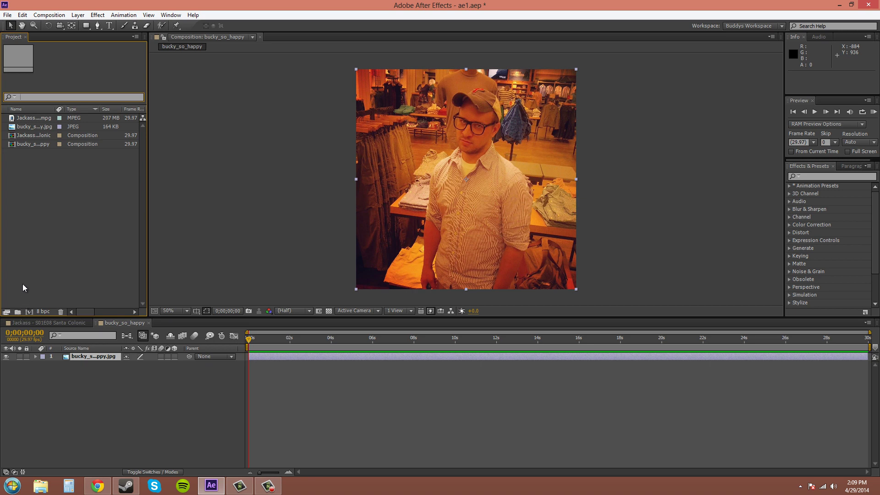
- Create a folder named Comps and move both compositions into it
{"action": "left_click", "coordinate": [18, 312]}
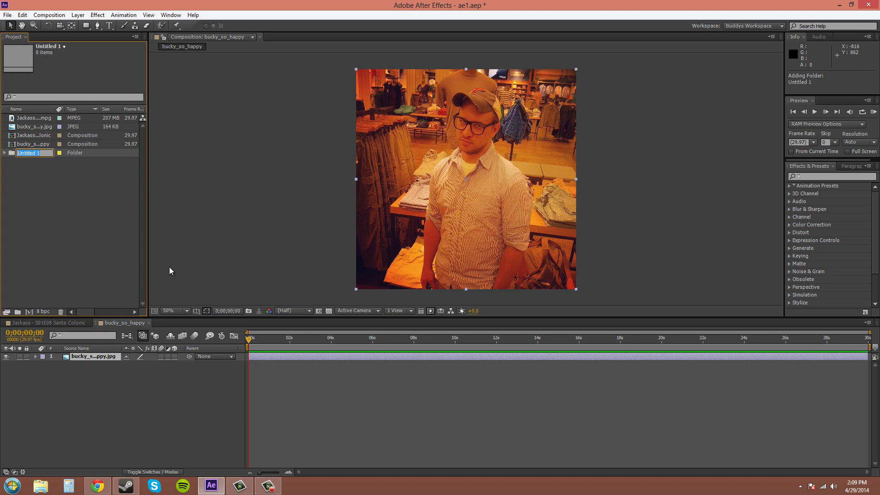
{"action": "type", "text": "Comps"}
{"action": "left_click", "coordinate": [86, 202]}
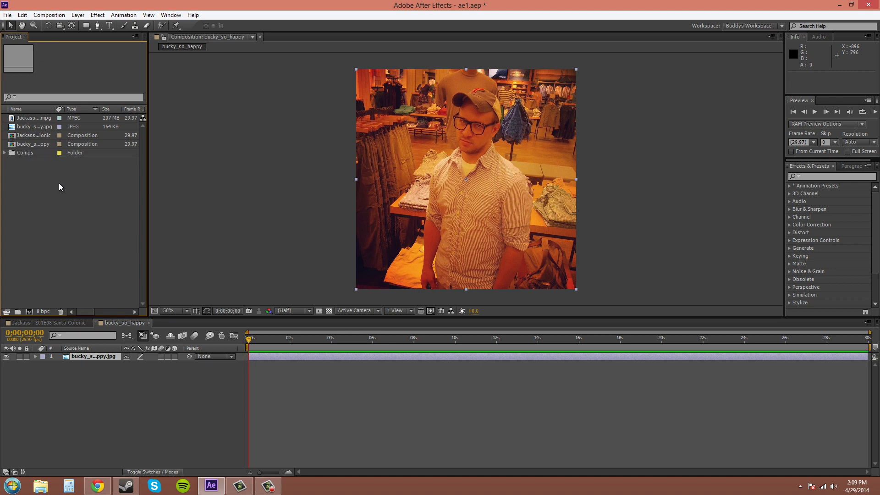
{"action": "left_click", "coordinate": [32, 155]}
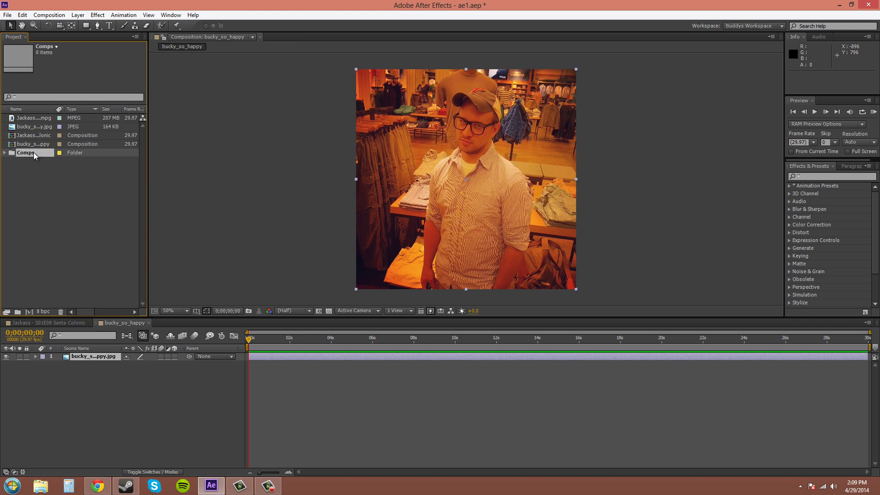
{"action": "left_click", "coordinate": [39, 178]}
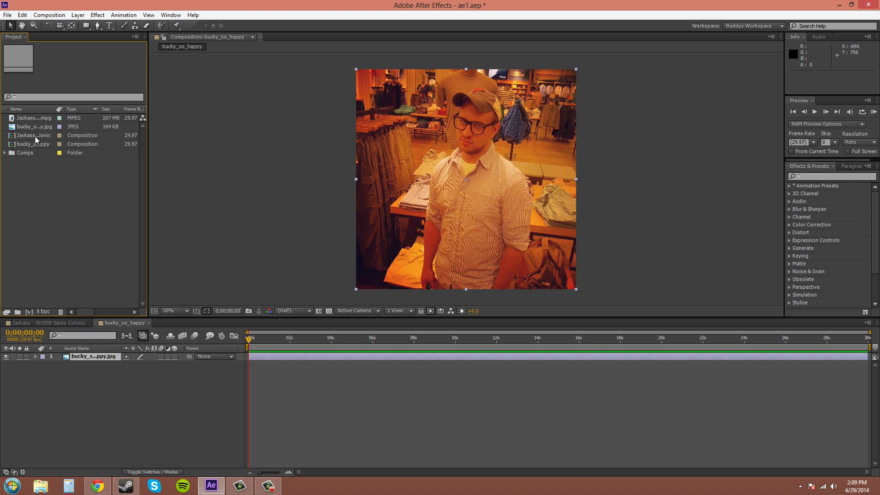
{"action": "mouse_move", "coordinate": [35, 139]}
{"action": "left_mouse_down"}
{"action": "mouse_move", "coordinate": [33, 152]}
{"action": "mouse_move", "coordinate": [26, 143]}
{"action": "left_mouse_up"}
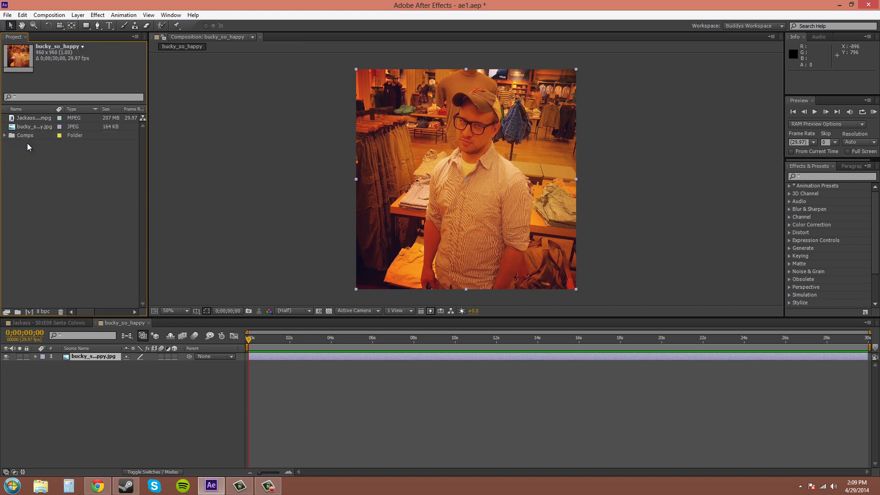
- Create a folder named Images and move bucky_so_happy.jpg into it
{"action": "left_click", "coordinate": [17, 312]}
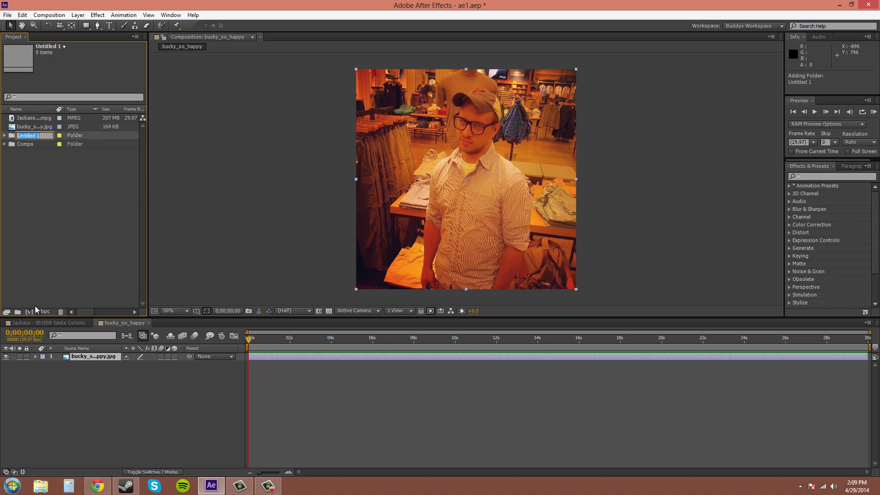
{"action": "type", "text": "Images"}
{"action": "left_click", "coordinate": [41, 178]}
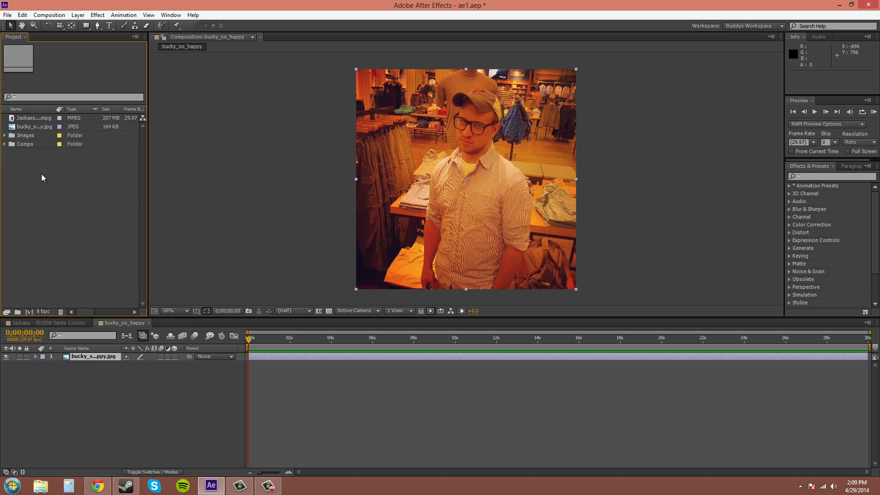
{"action": "left_click_drag", "start_coordinate": [31, 130], "coordinate": [28, 138]}
- Cancel Composition Settings, then create a Video folder and move the Jackass video into it
{"action": "left_click", "coordinate": [28, 311]}
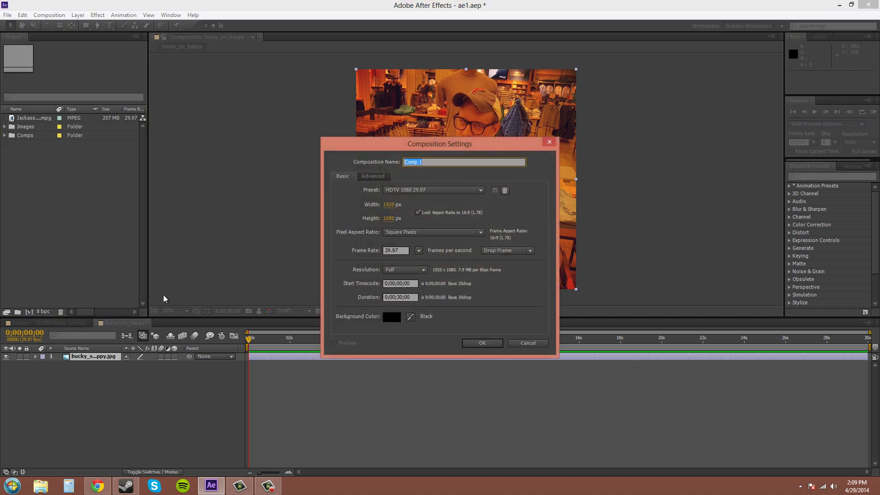
{"action": "left_click", "coordinate": [531, 343]}
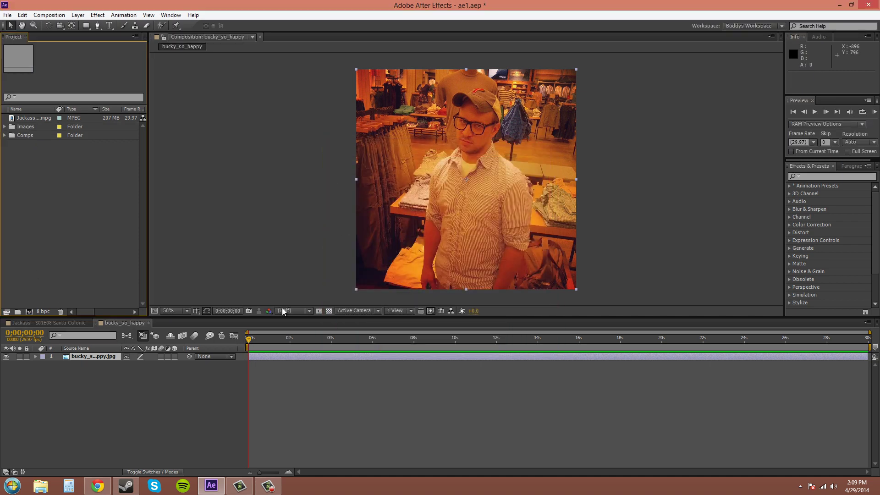
{"action": "left_click", "coordinate": [18, 312]}
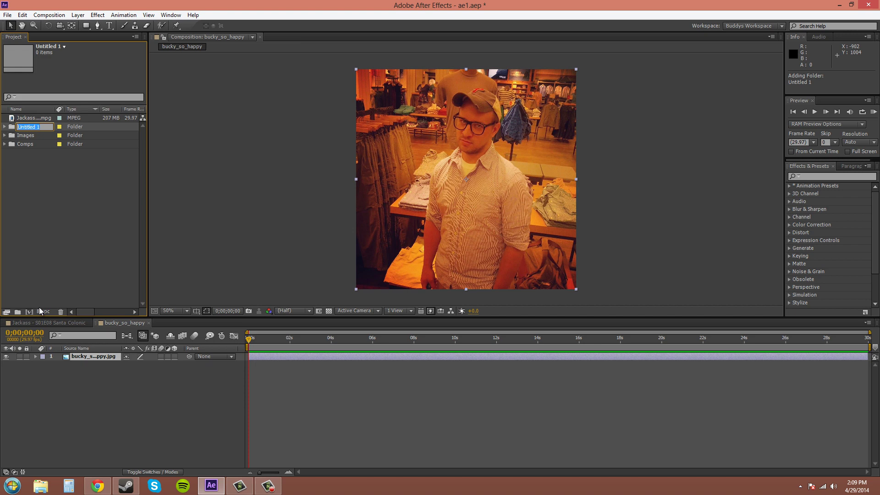
{"action": "type", "text": "Video"}
{"action": "key", "text": "Return"}
{"action": "left_click_drag", "start_coordinate": [28, 118], "coordinate": [29, 128]}
{"action": "left_click", "coordinate": [23, 186]}
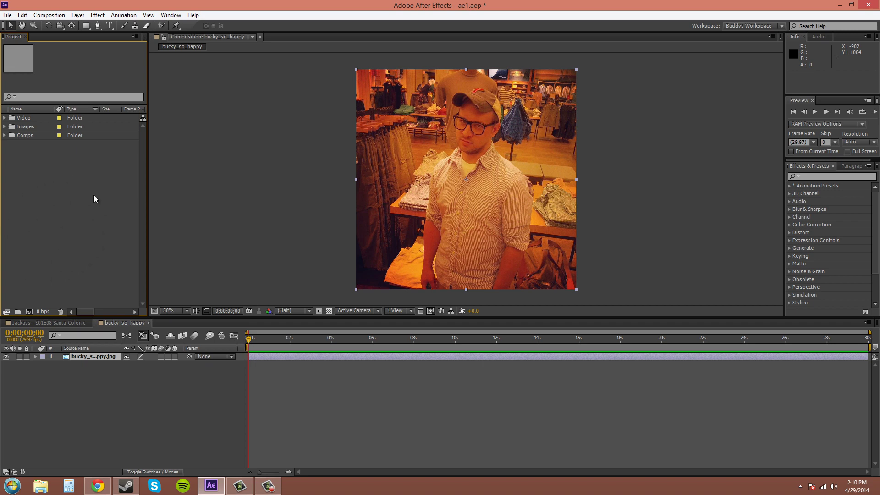
- Expand the Video and Images folders and check the Jackass clip and bucky_so_happy.jpg details
{"action": "left_click", "coordinate": [4, 118]}
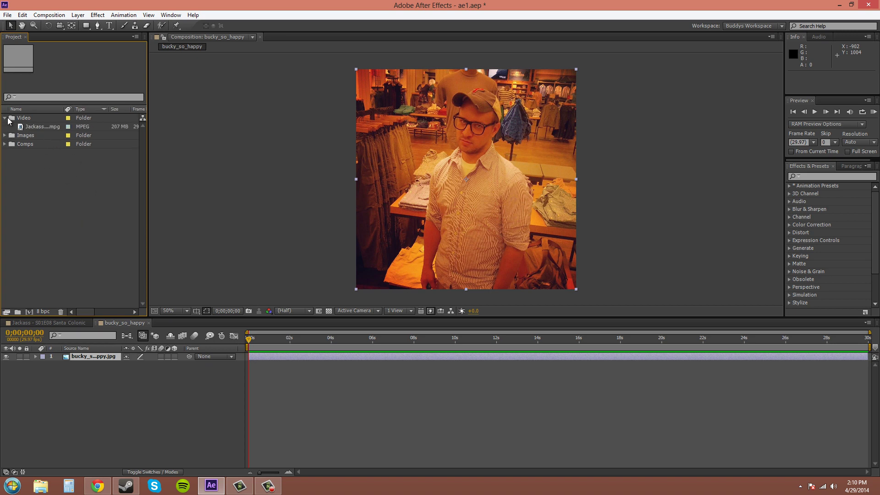
{"action": "left_click", "coordinate": [45, 127]}
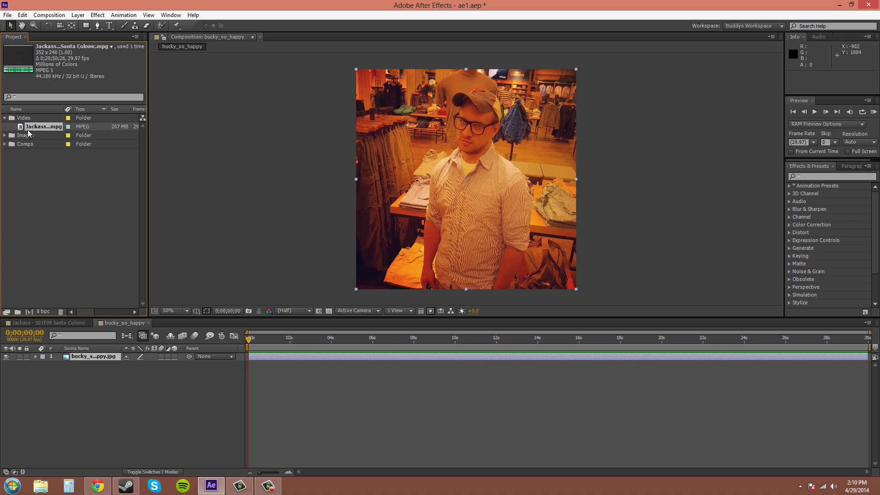
{"action": "left_click", "coordinate": [5, 135]}
{"action": "left_click", "coordinate": [44, 144]}
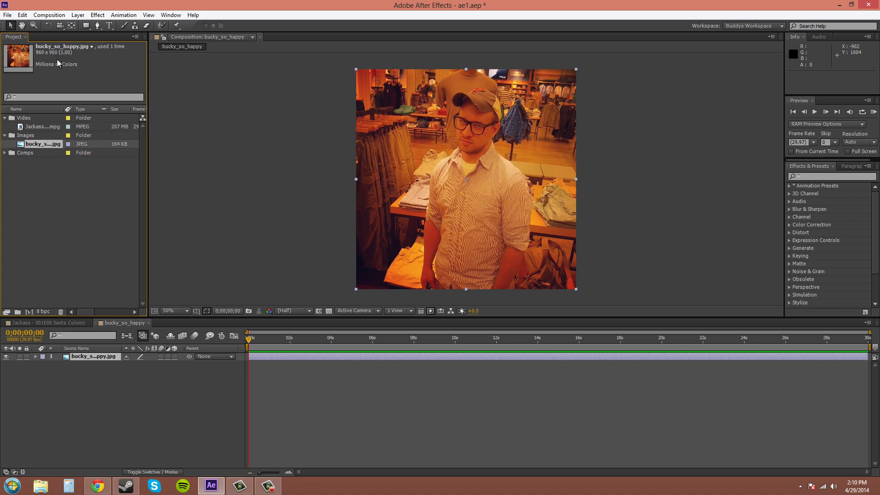
{"action": "left_click", "coordinate": [41, 126]}
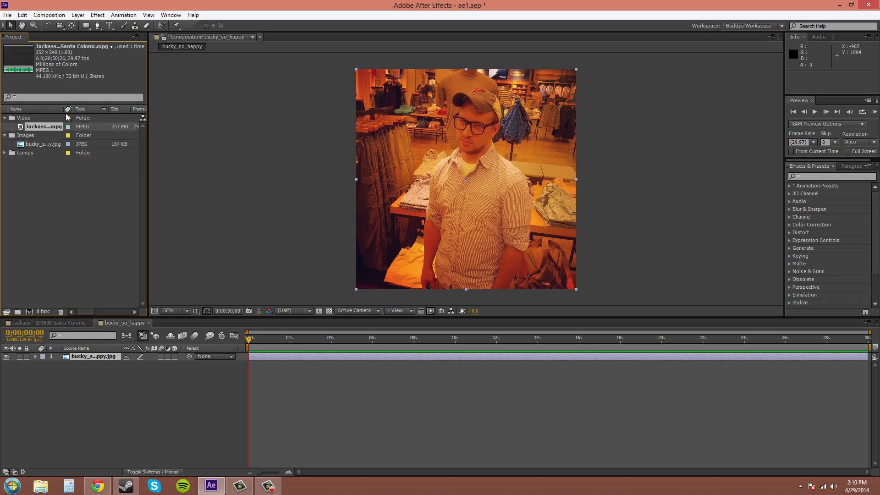